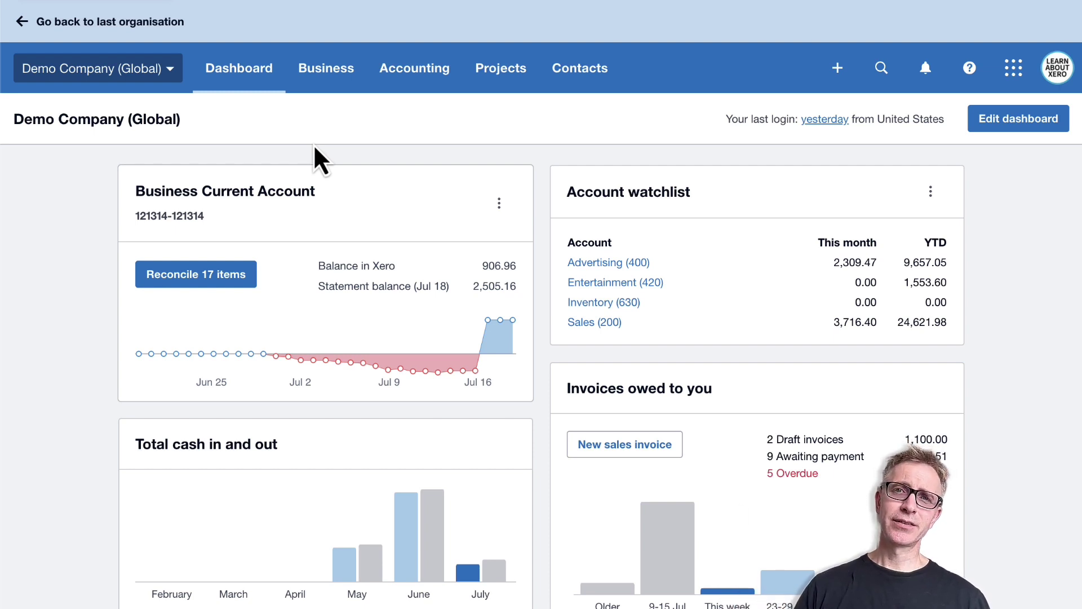
- Open the organisation's Chart of accounts
click(417, 85)
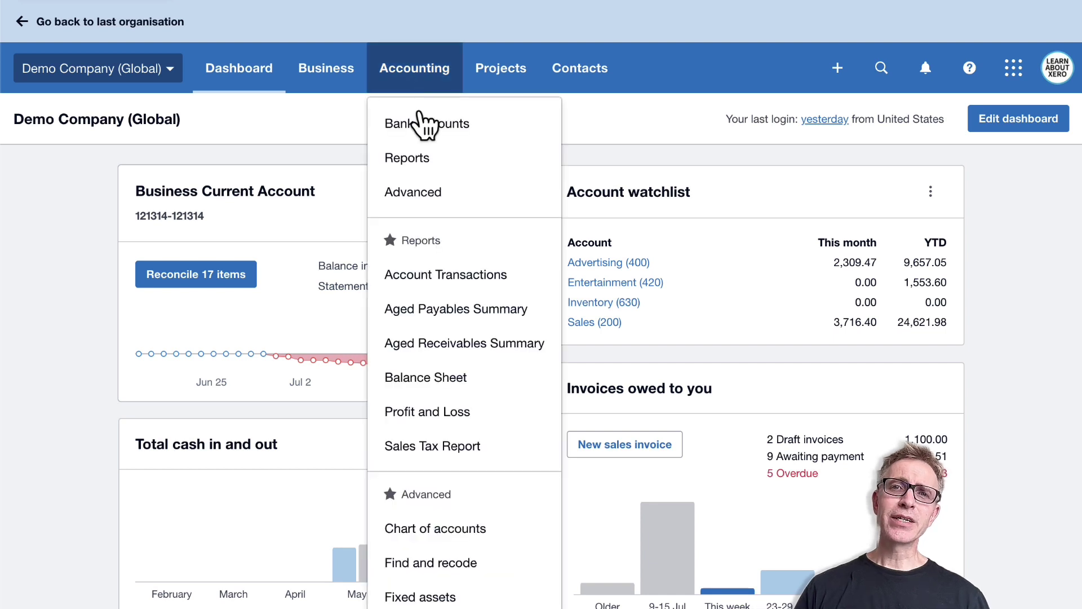
click(422, 530)
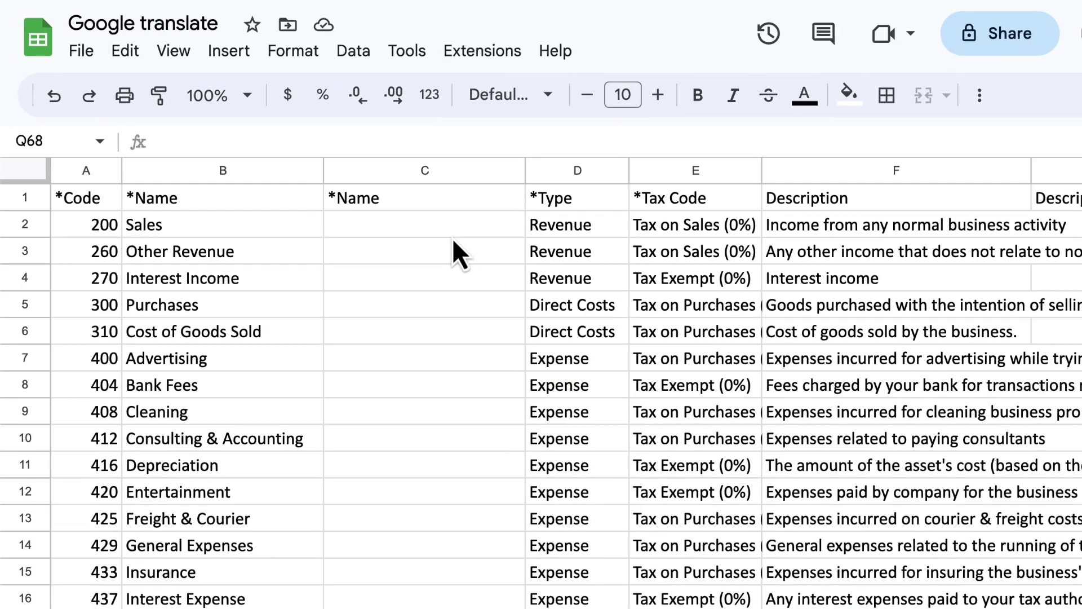
- In the Google Sheets file, enter =GOOGLETRANSLATE(B2,"en","es") in C2 and fill the formula down the empty Name column
click(425, 154)
text(=goog)
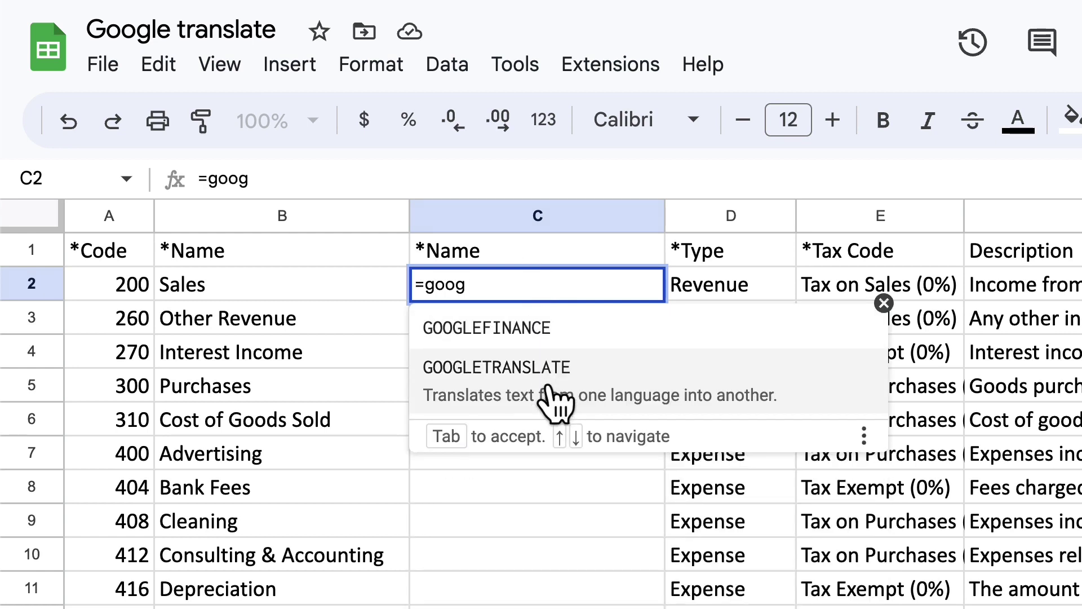
click(555, 401)
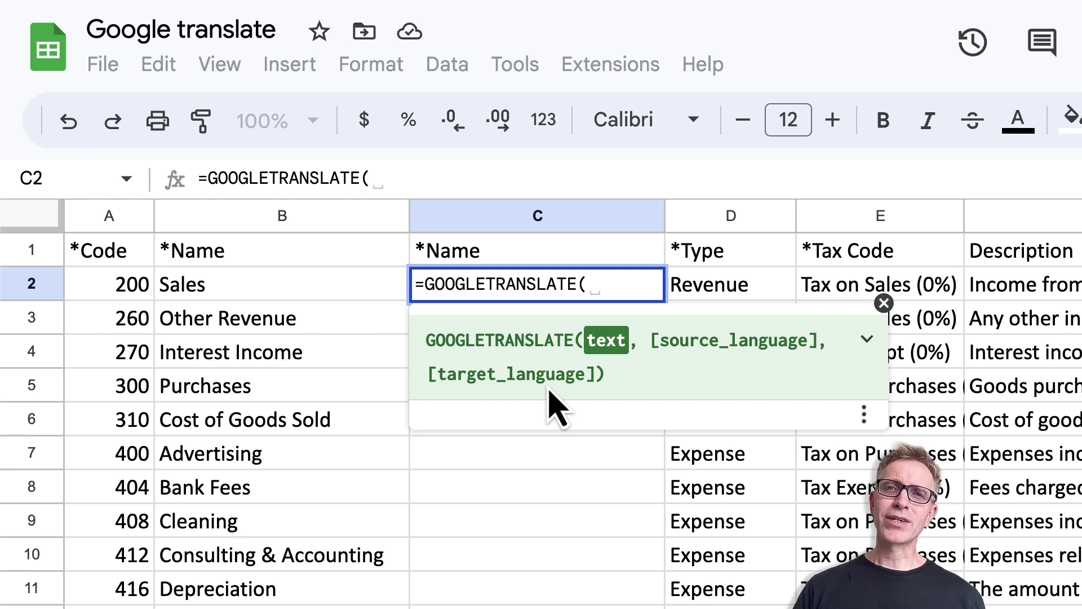
click(369, 292)
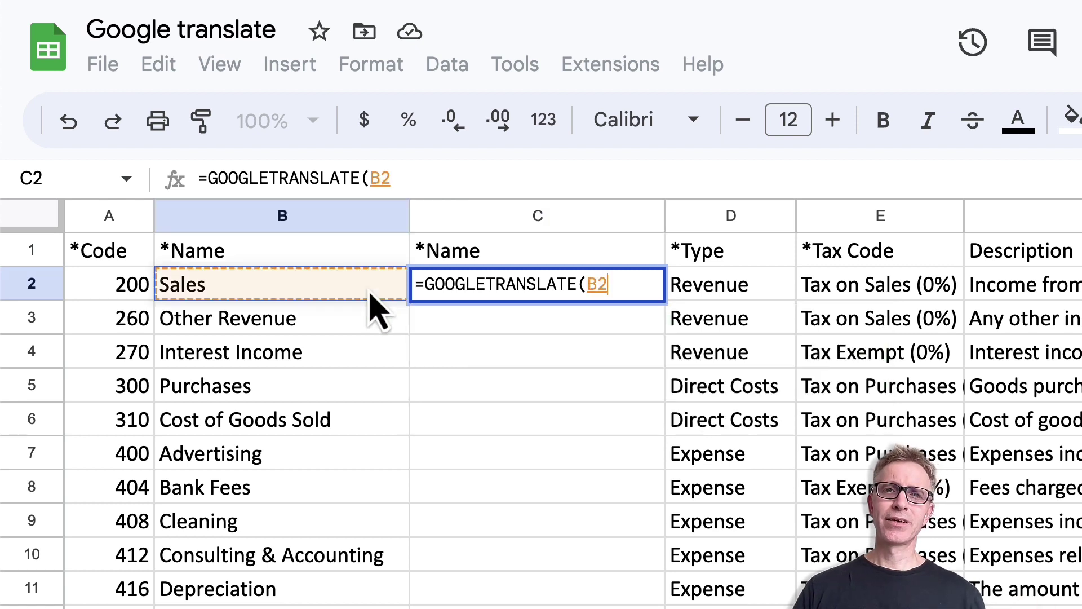
text(,"en)
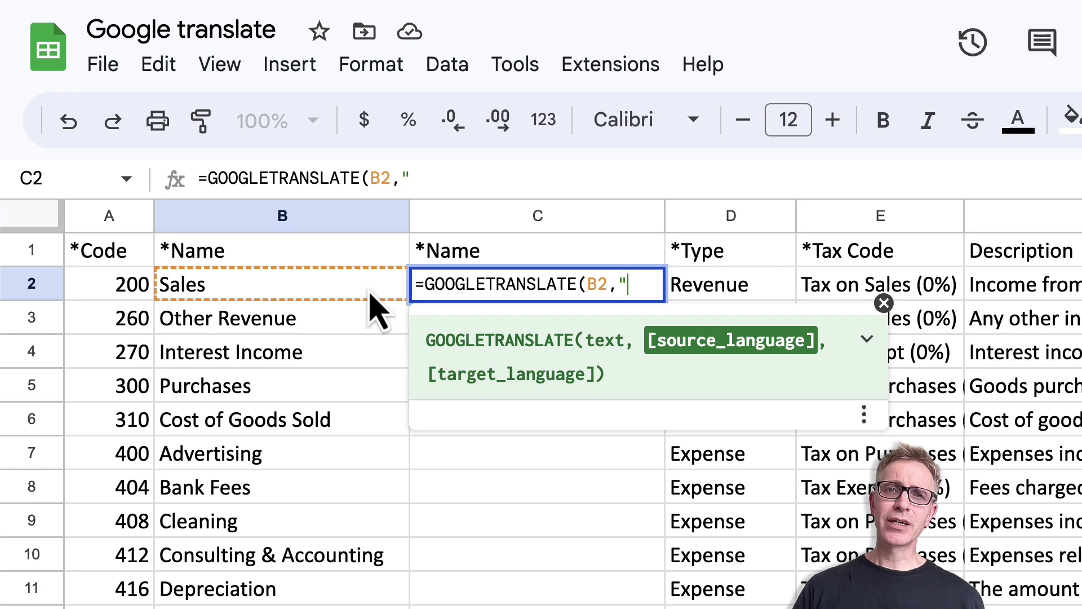
text(",)
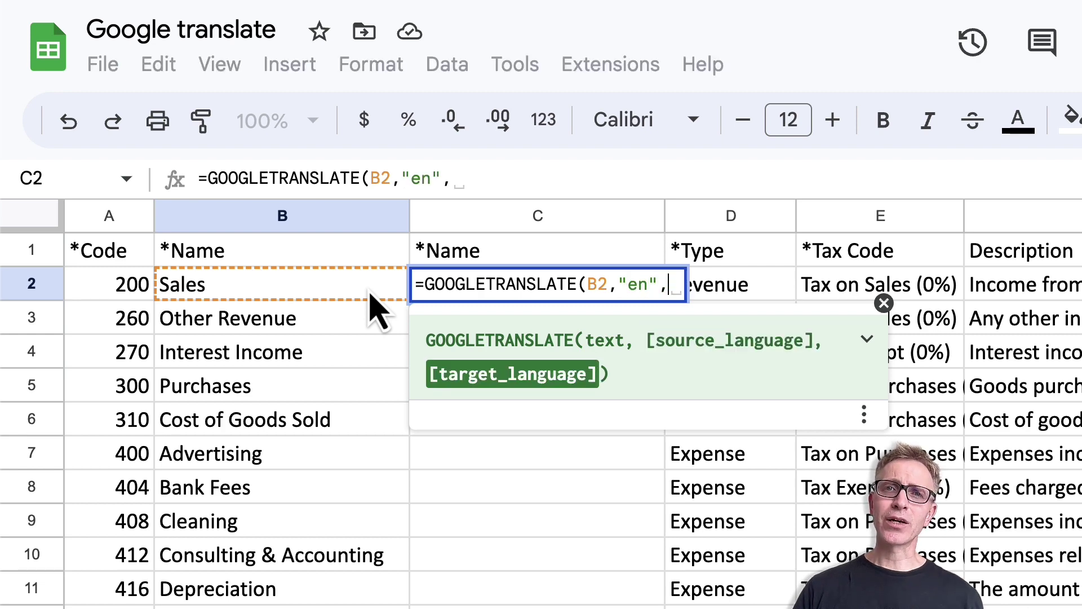
text("es")
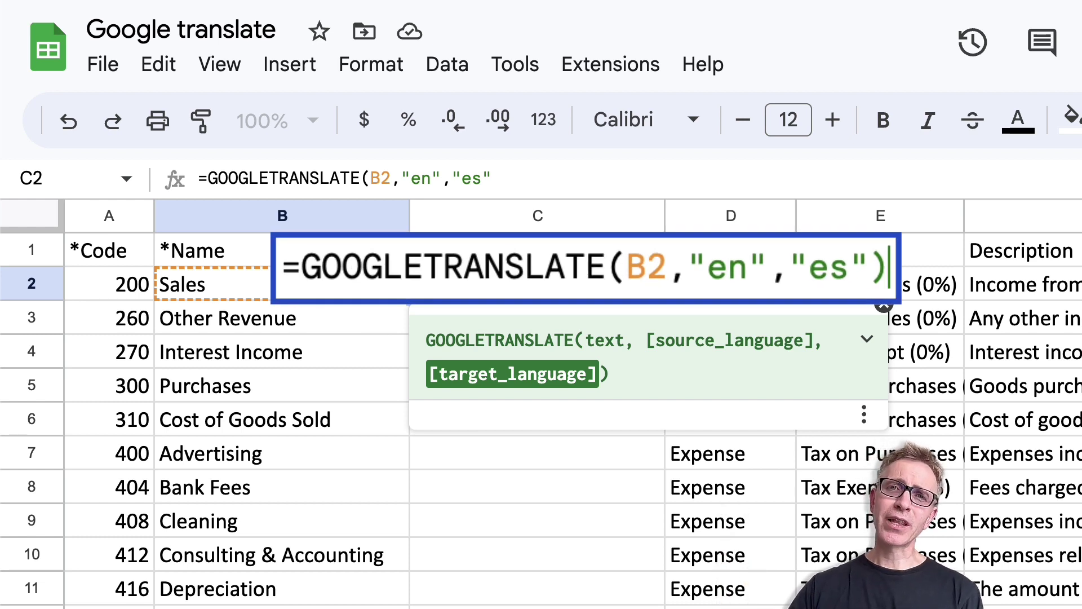
text())
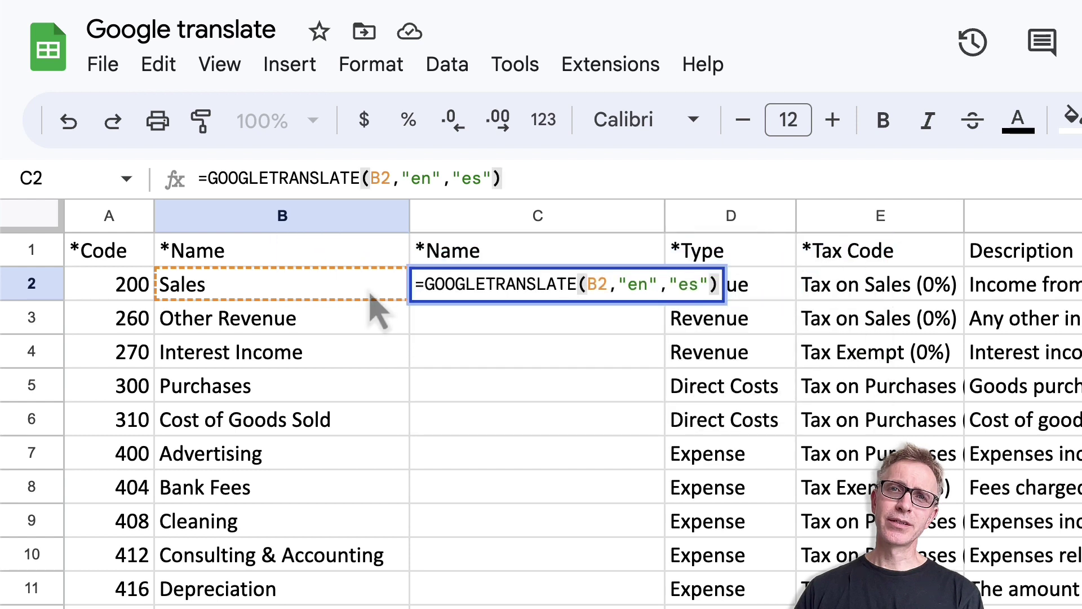
key(Return)
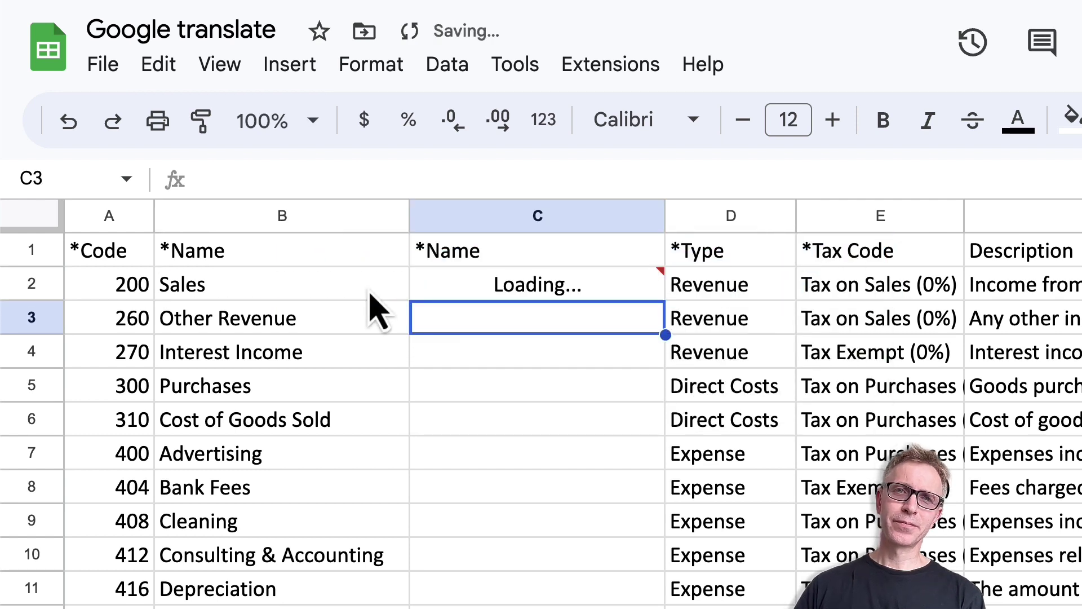
click(553, 289)
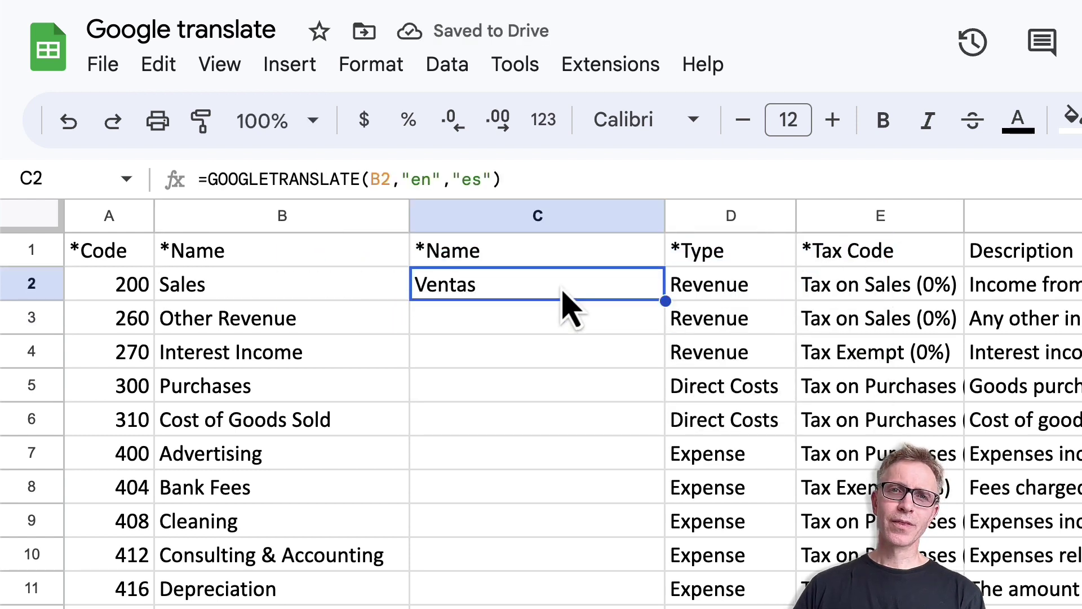
double_click(666, 302)
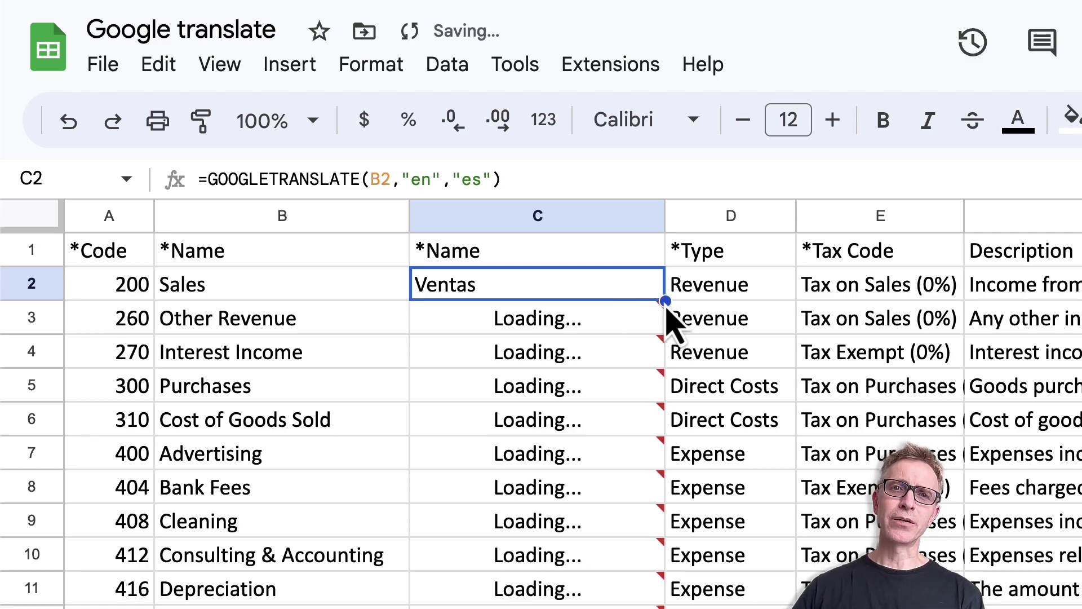
- Enter =GOOGLETRANSLATE(F2,"en","es") in G2 and fill the formula down the second Description column
scroll(669, 314, right, 2)
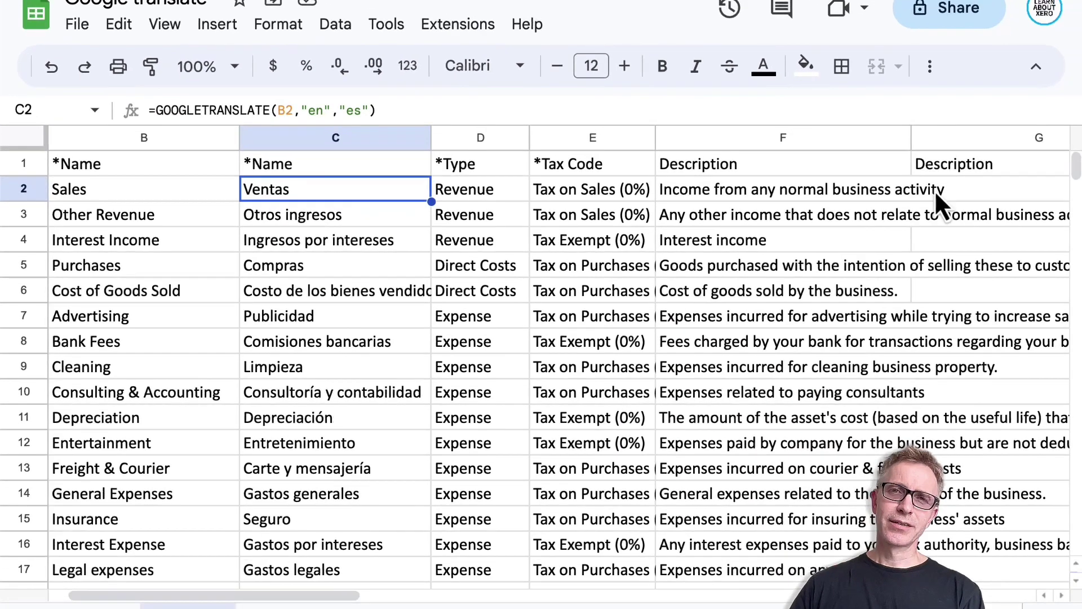
click(935, 190)
text(=goog)
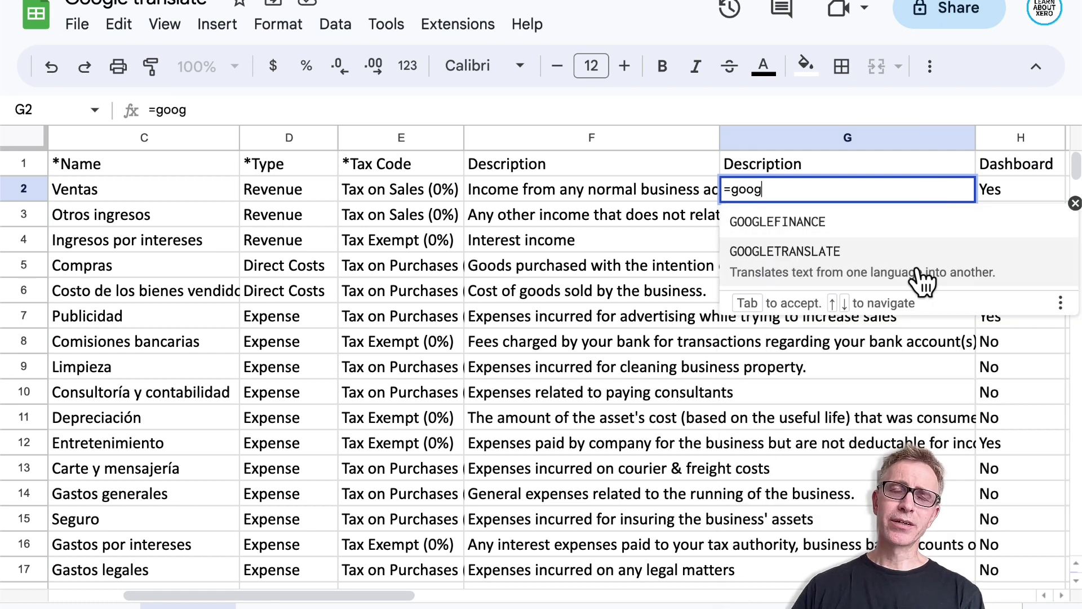
click(919, 278)
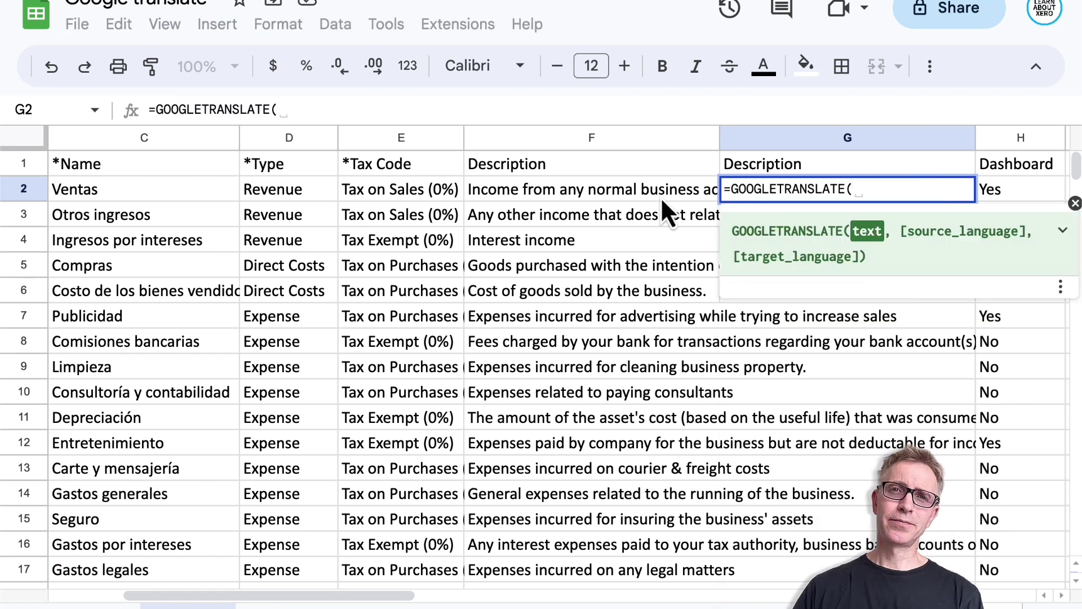
click(646, 193)
text(,"en)
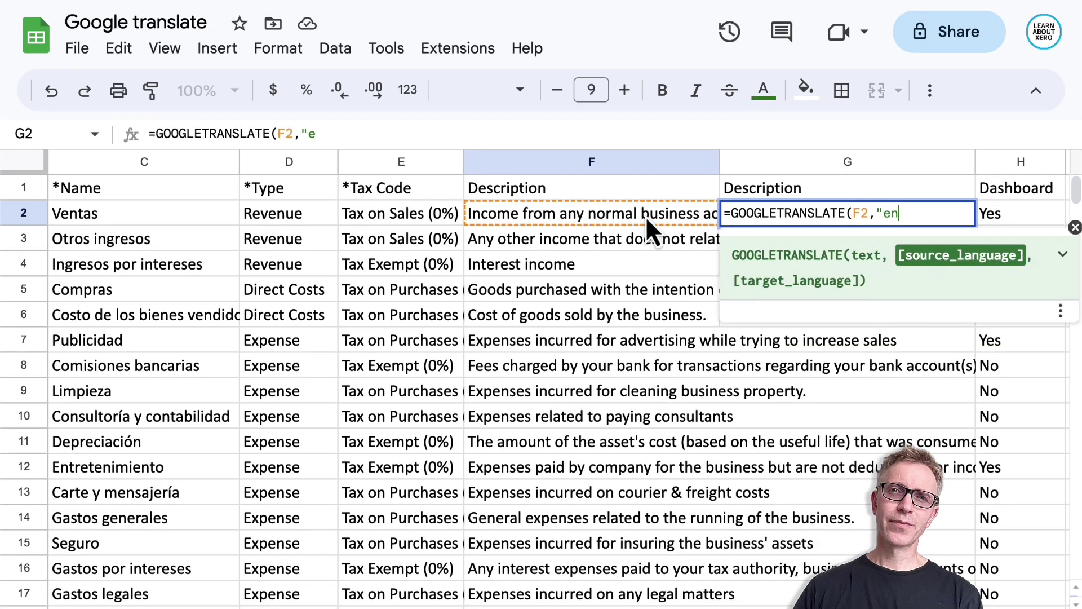
text(","es"))
key(Return)
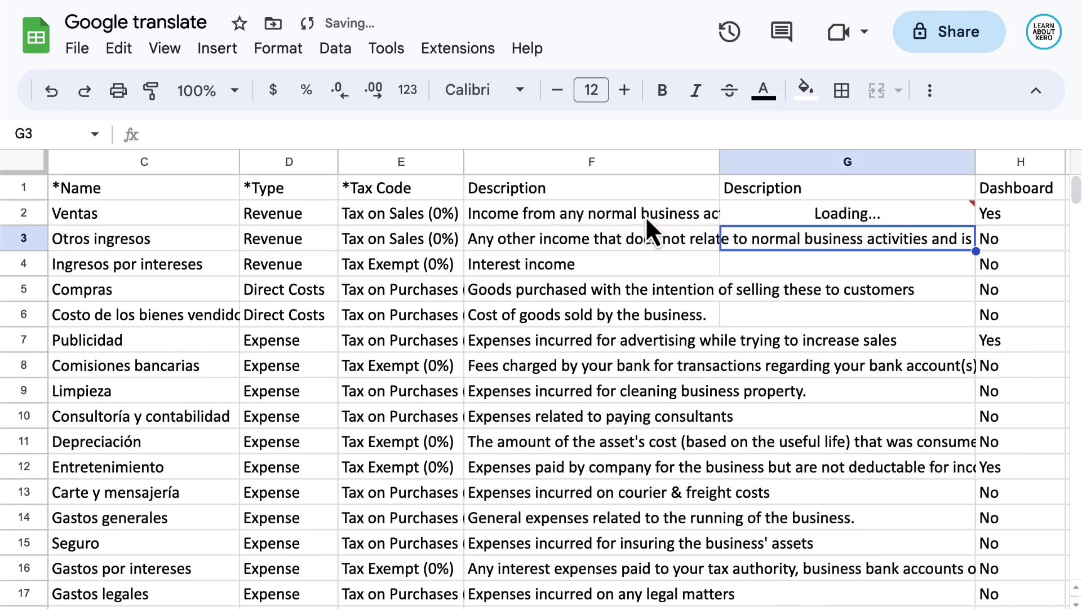
click(894, 223)
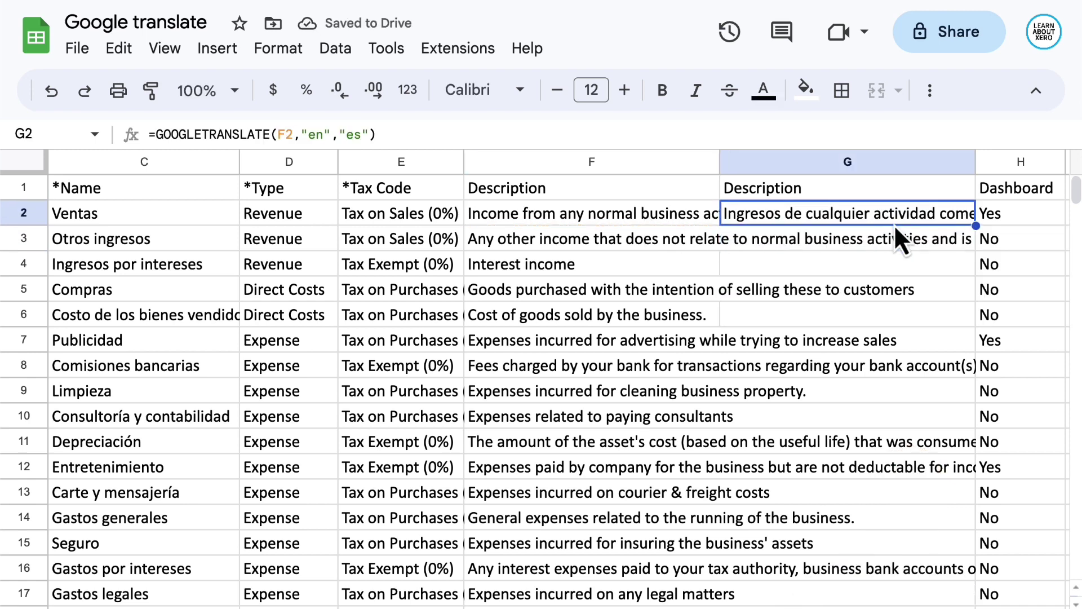
double_click(975, 226)
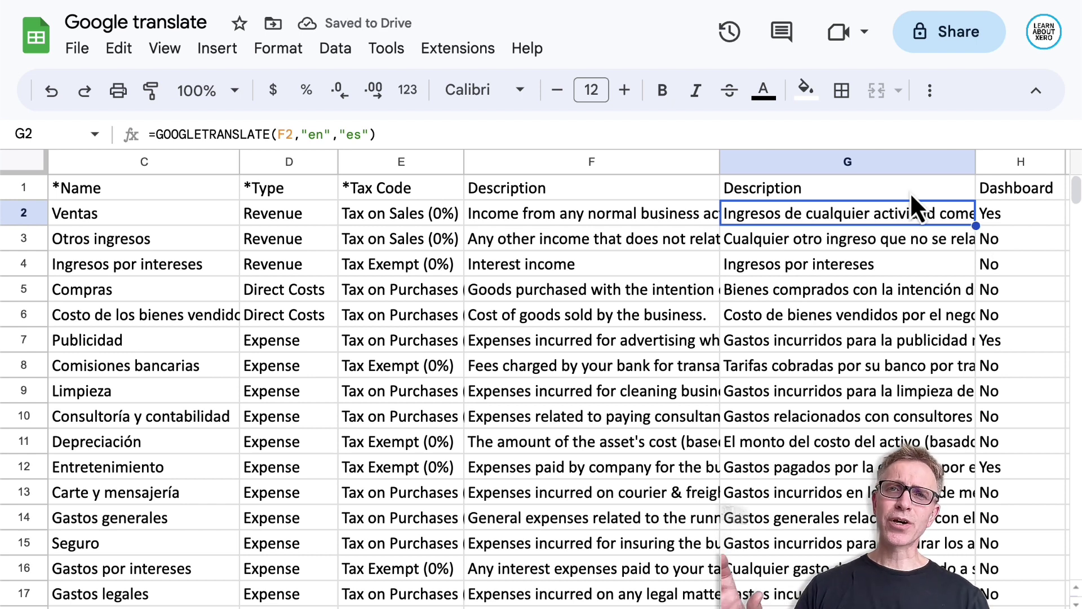
- Copy column G and paste it over itself as values only to replace the description translation formulas
click(880, 163)
right_click(884, 172)
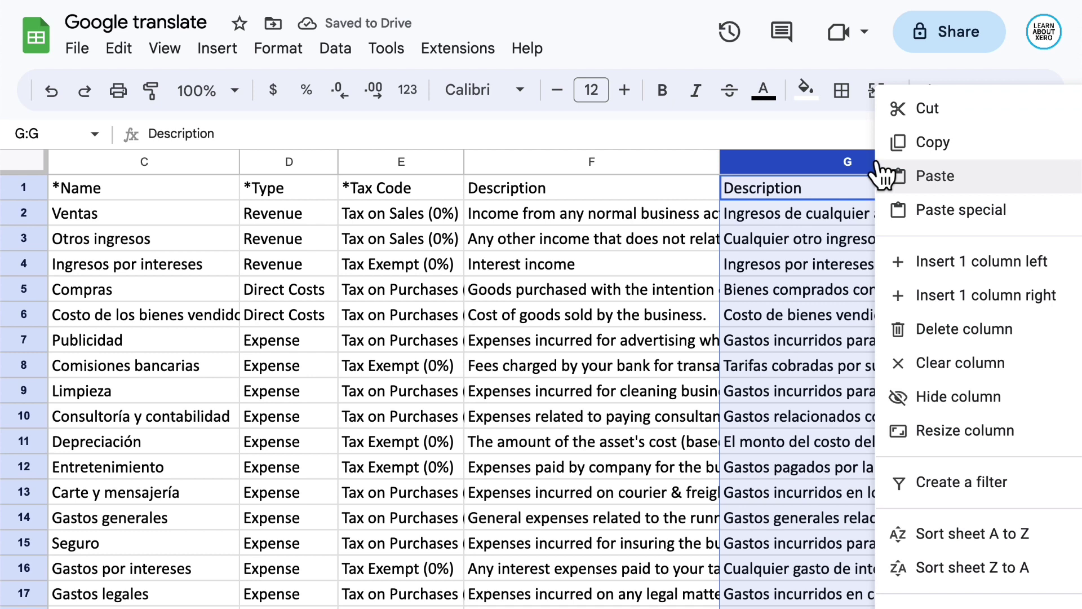
click(902, 142)
right_click(846, 165)
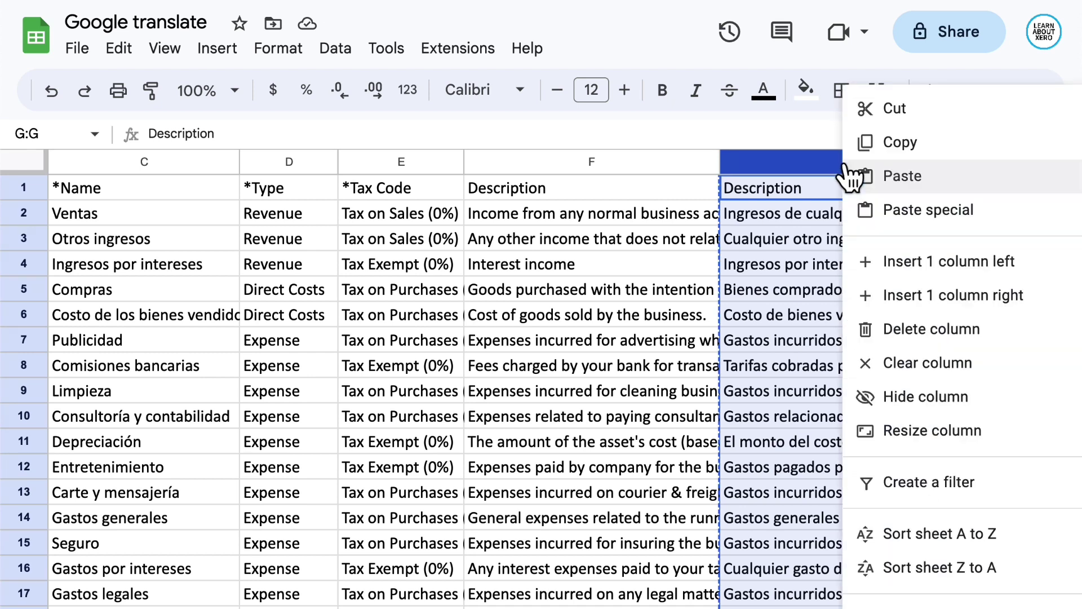
mouse_move(894, 217)
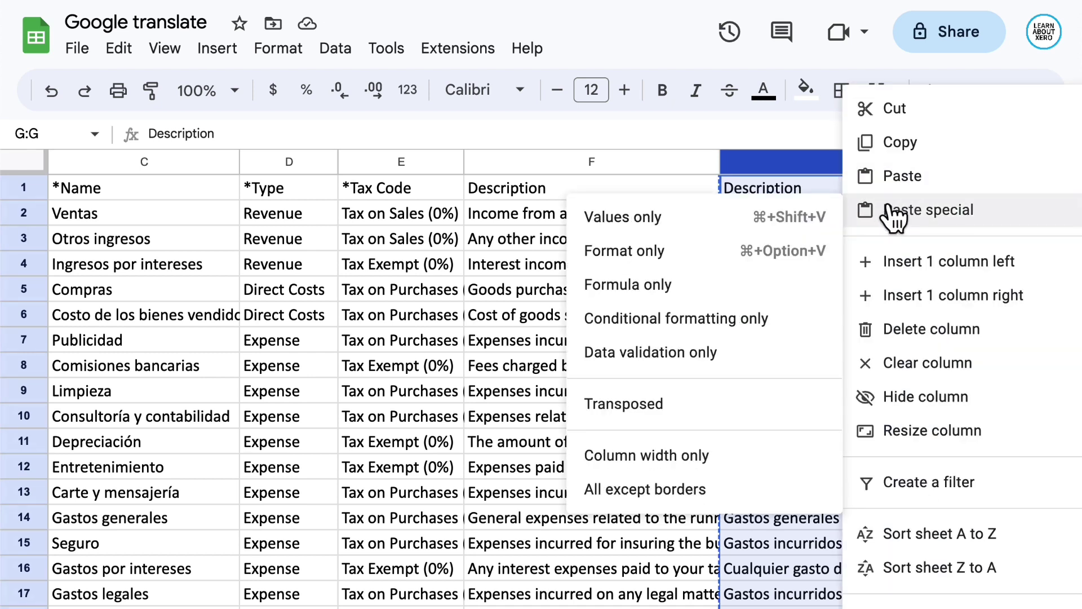
click(668, 220)
- Copy column C and paste it over itself as values only to replace the name translation formulas
scroll(597, 221, left, 5)
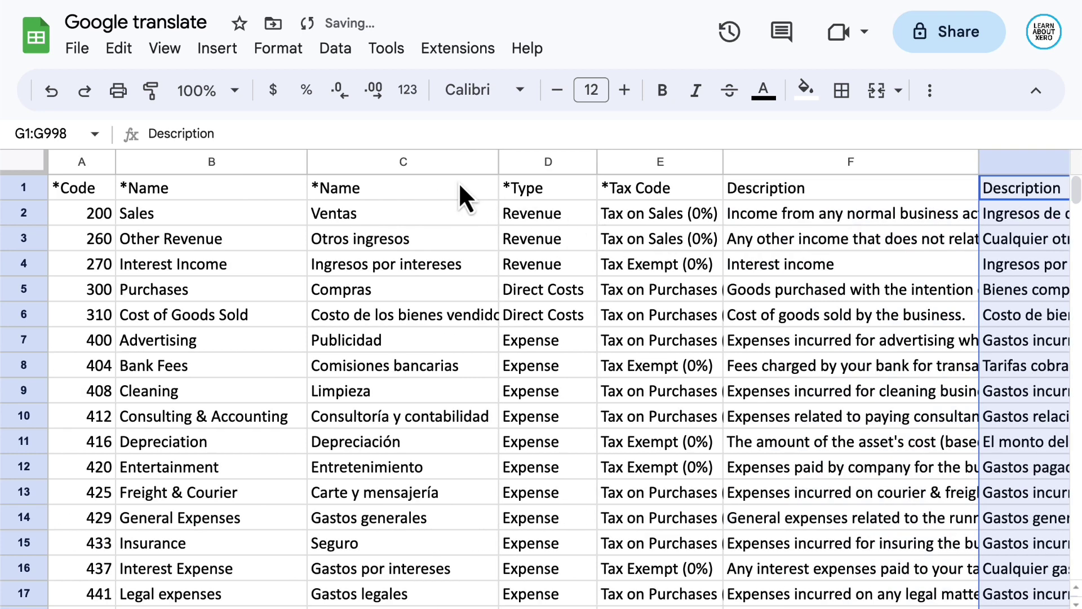
click(423, 164)
right_click(415, 161)
click(456, 144)
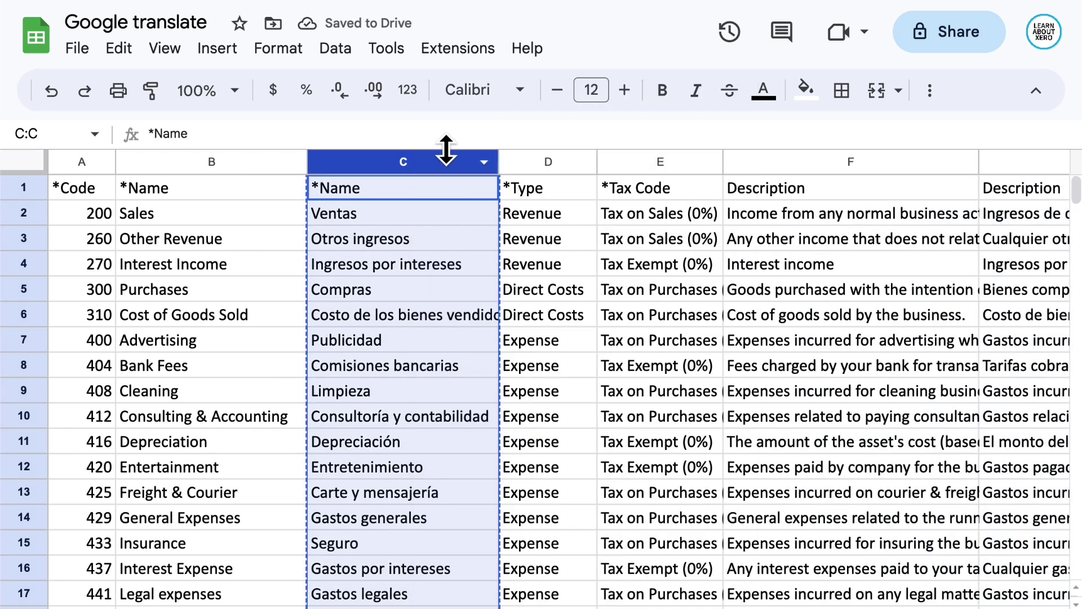
right_click(423, 163)
mouse_move(477, 214)
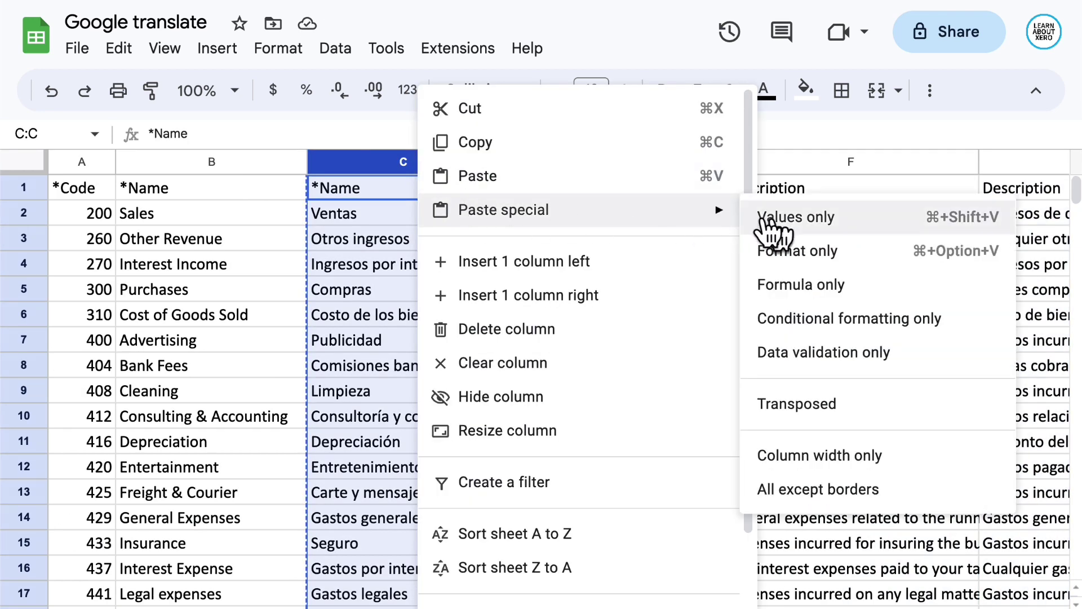
click(780, 221)
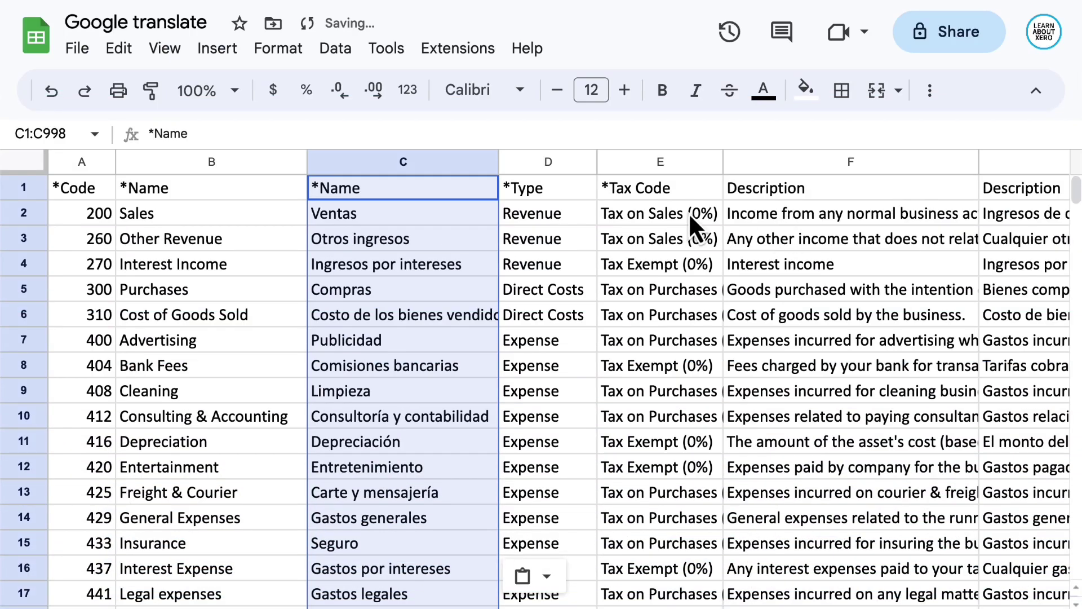
- Delete the original English Name and Description columns, keeping the Spanish ones
right_click(234, 163)
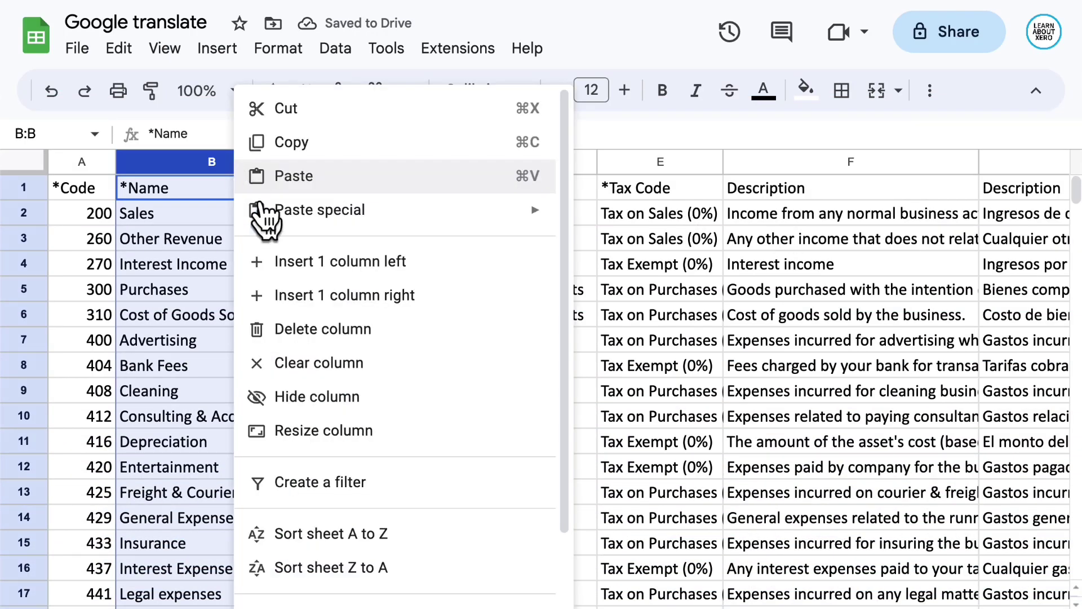
click(304, 328)
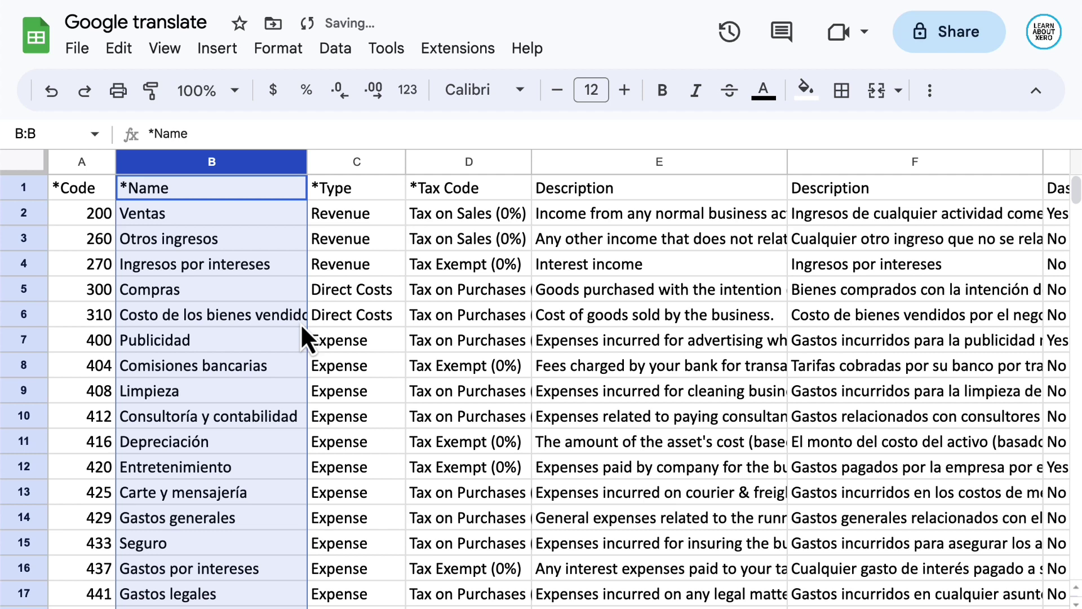
click(593, 163)
right_click(604, 169)
click(656, 332)
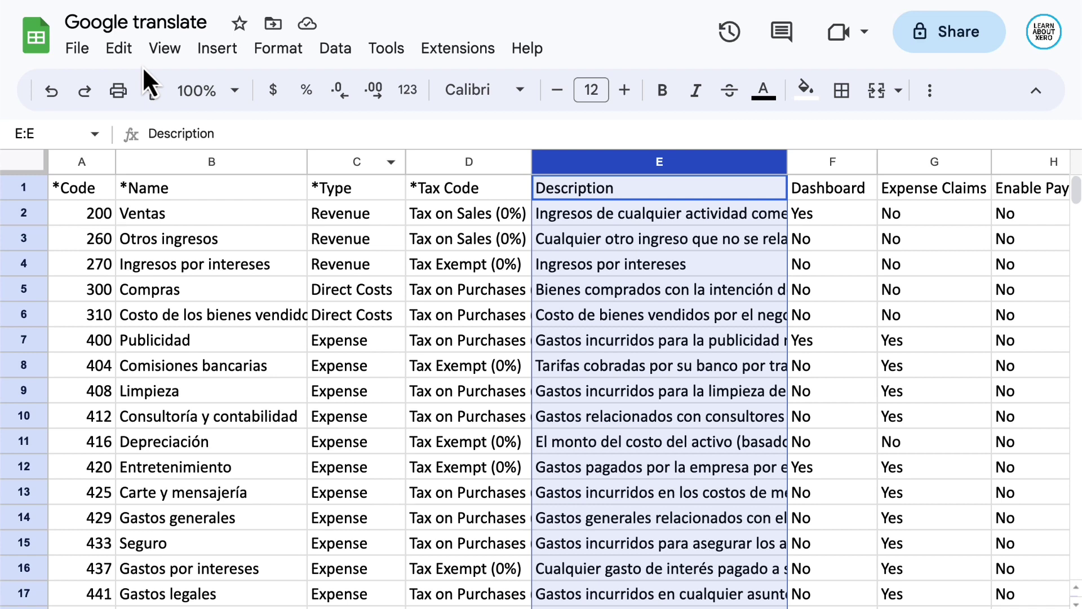
- Download the translated sheet as a Comma Separated Values (.csv) file
click(79, 49)
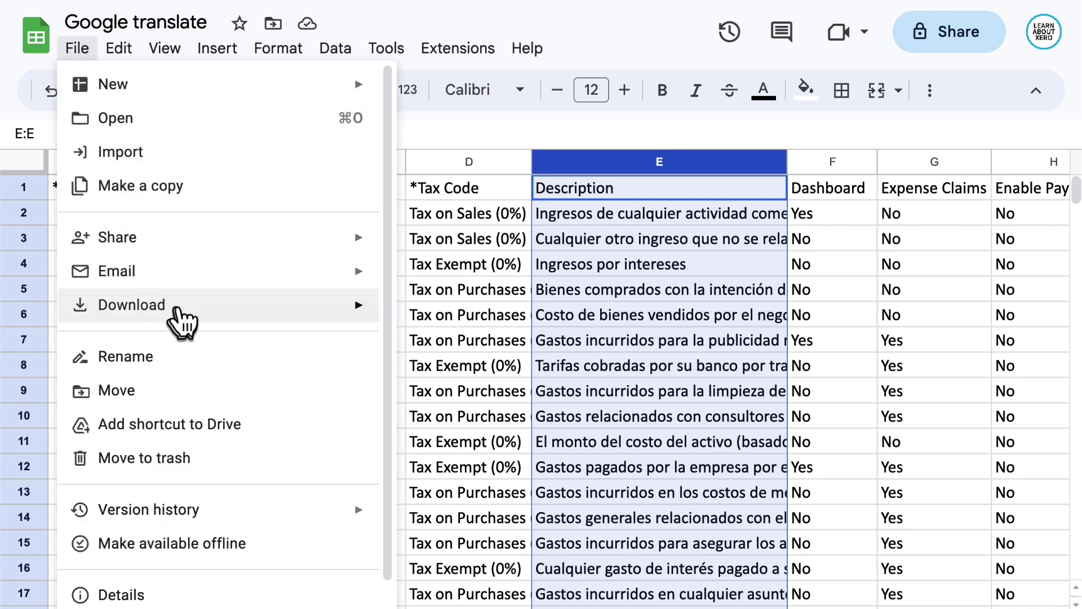
mouse_move(178, 307)
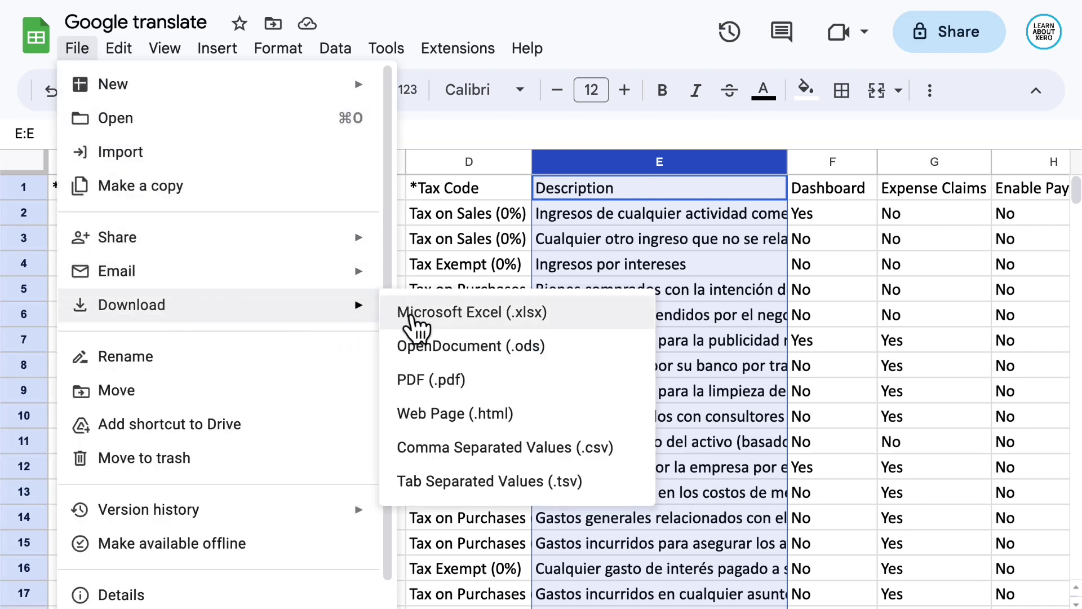
click(481, 451)
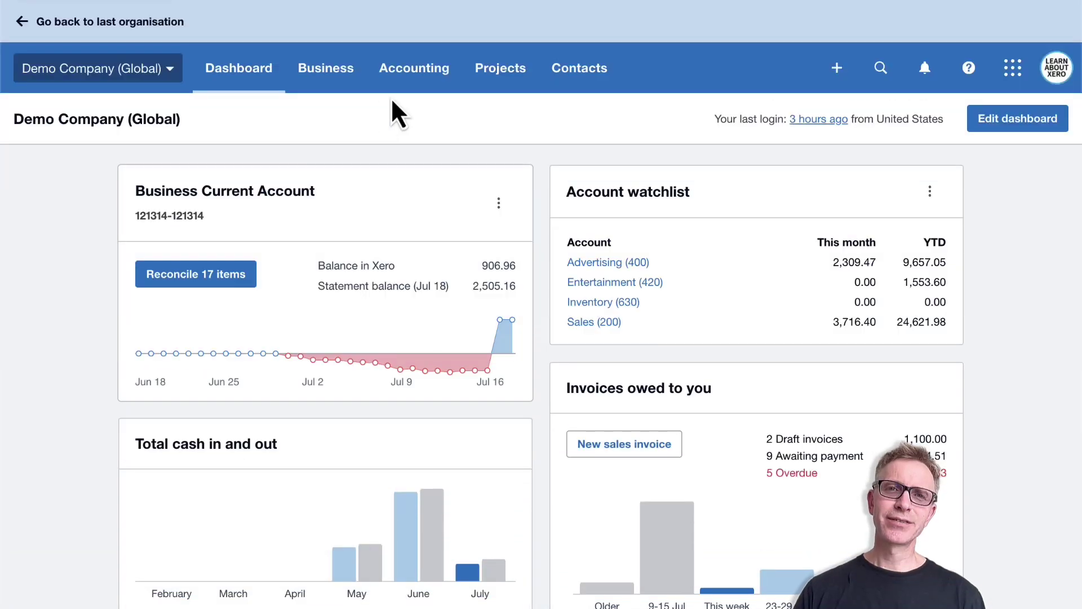
- In Xero, go to the Chart of accounts and open its import page
click(415, 82)
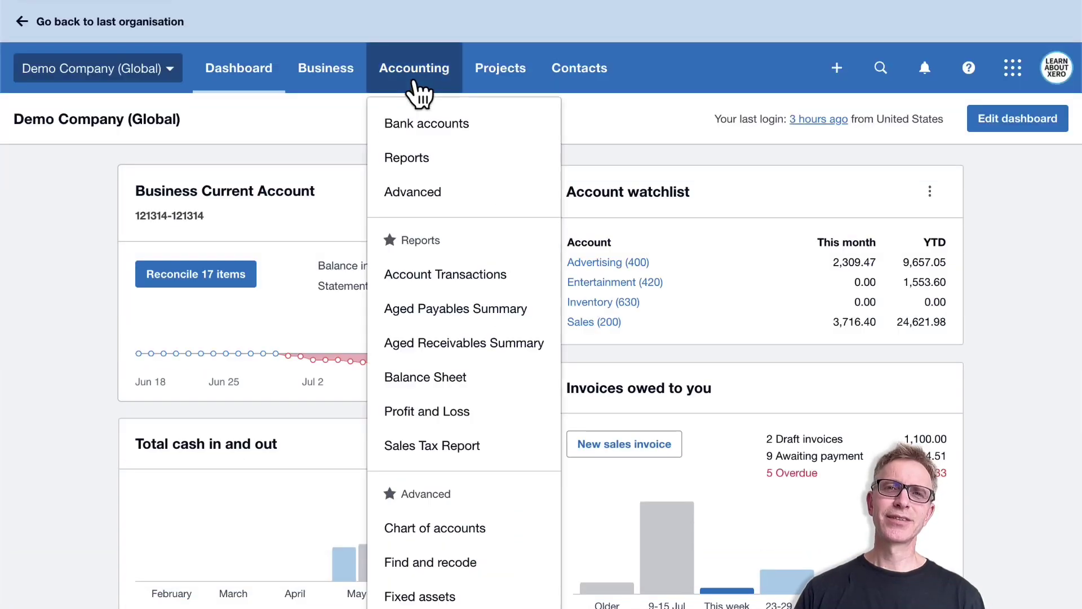
click(469, 530)
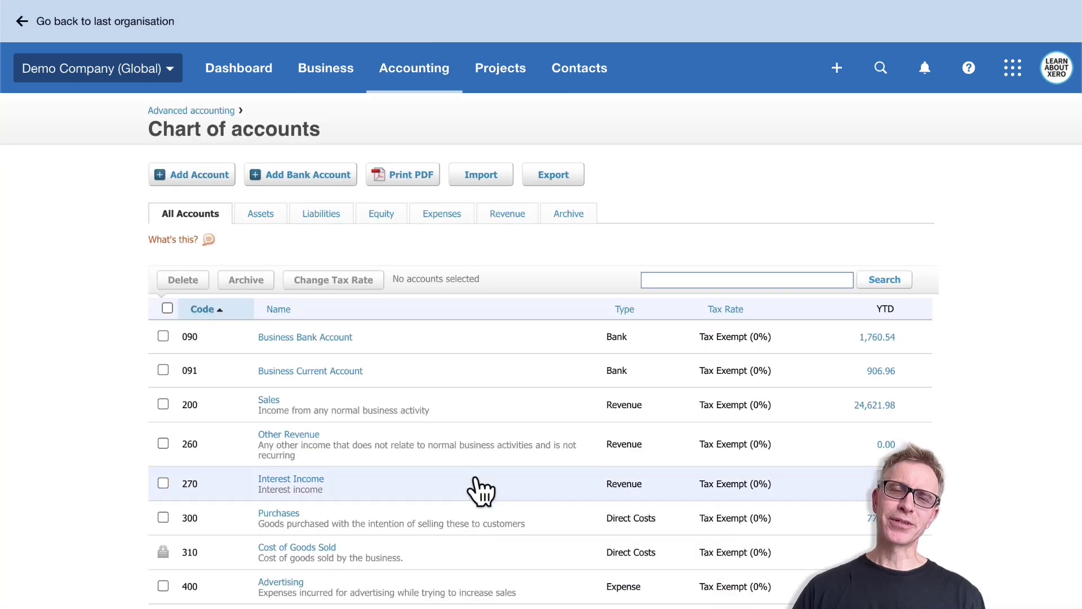
click(481, 176)
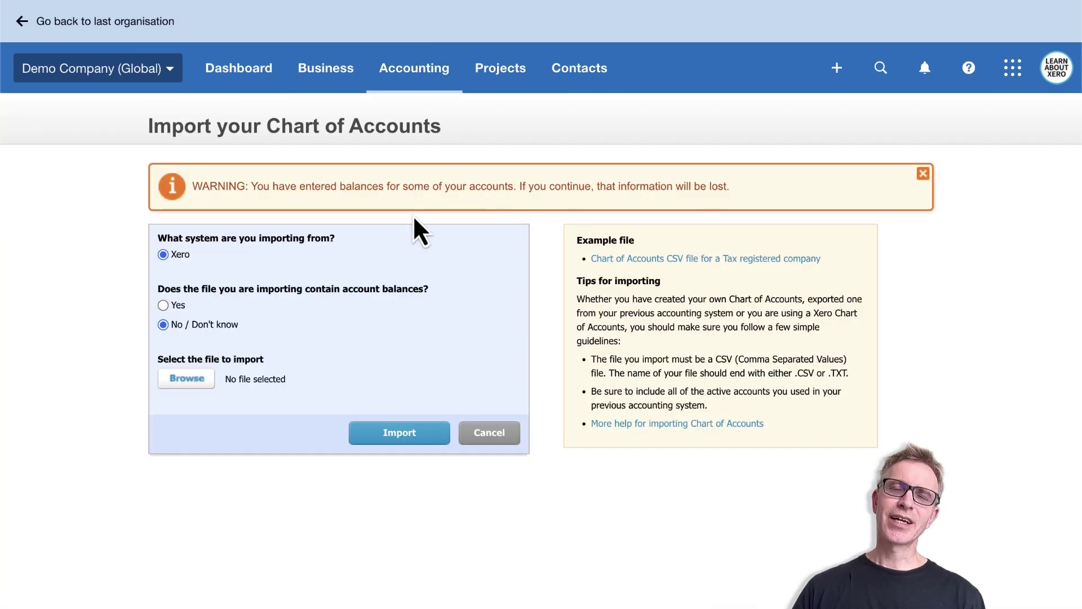
- Import Google translate.csv as the chart of accounts from Xero without account balances, and confirm the import
click(196, 377)
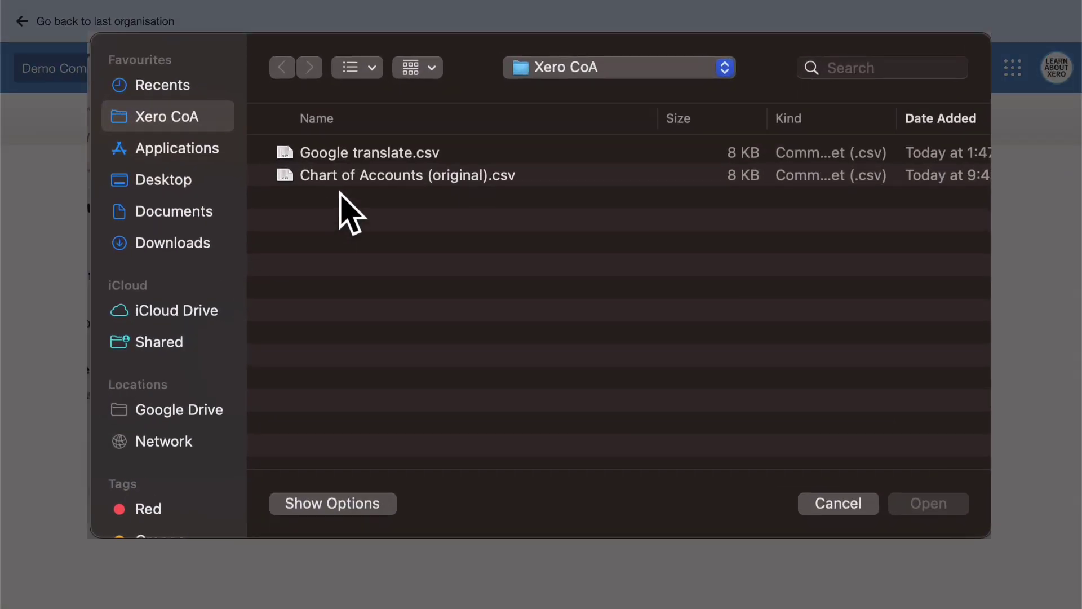
click(411, 149)
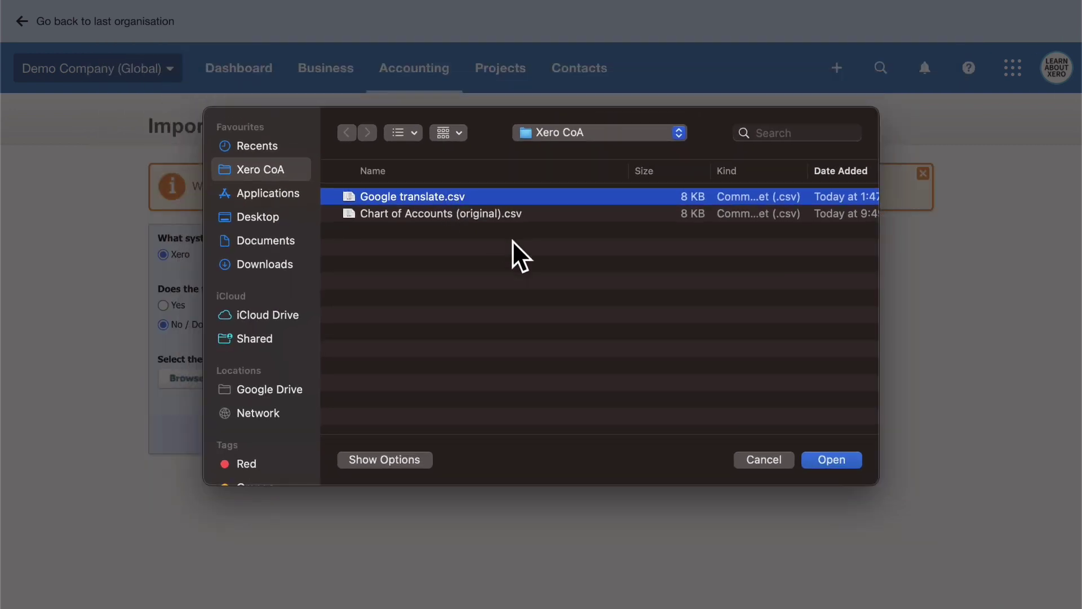
click(829, 459)
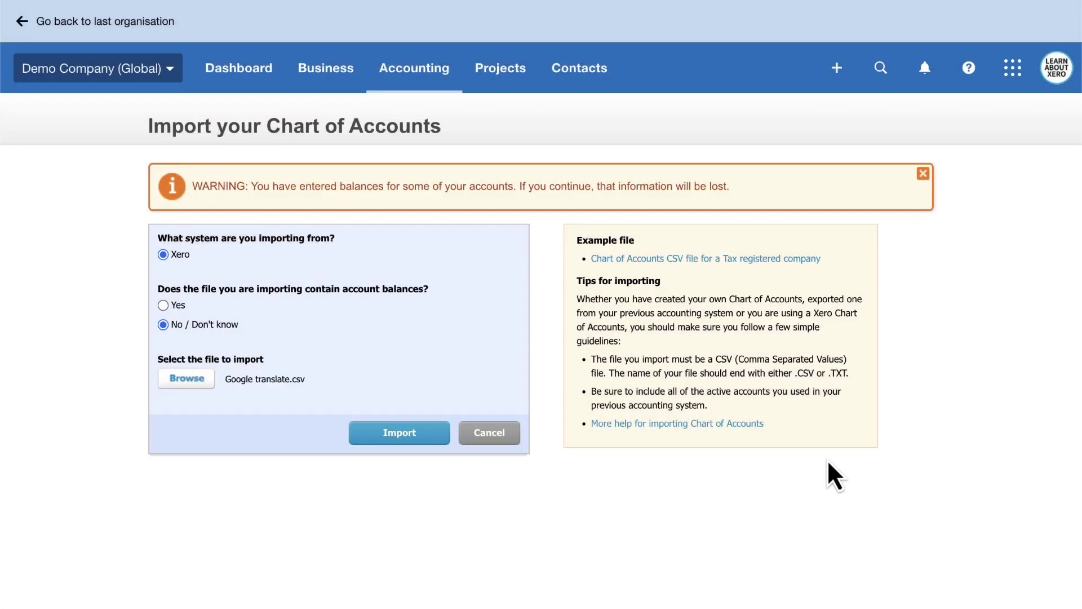
click(416, 435)
click(386, 340)
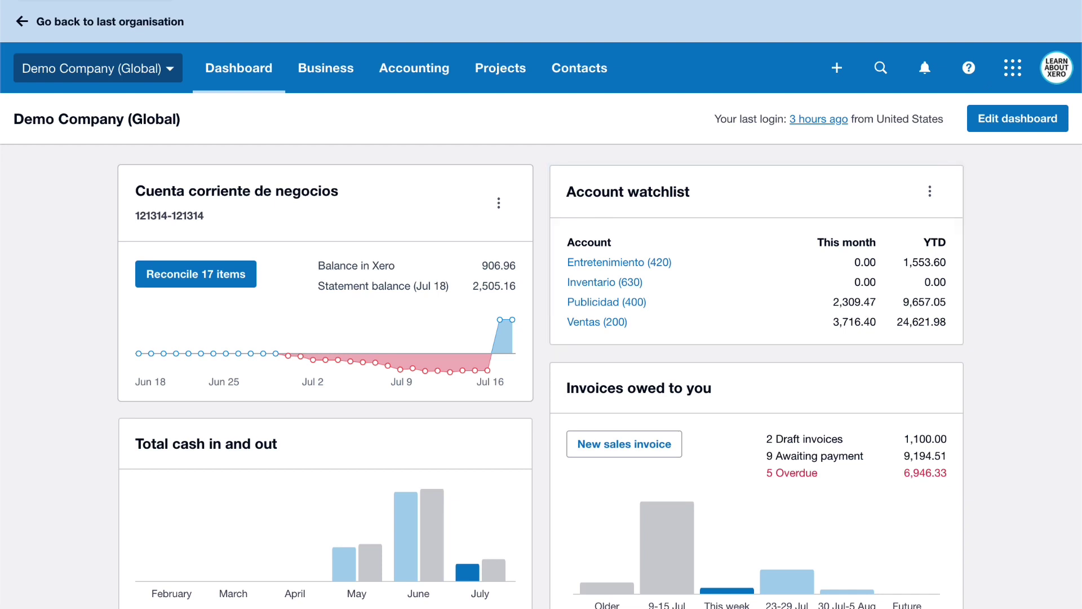
- Open the reconciliation of the Cuenta corriente de negocios account and examine the account choices for the first statement line
click(208, 293)
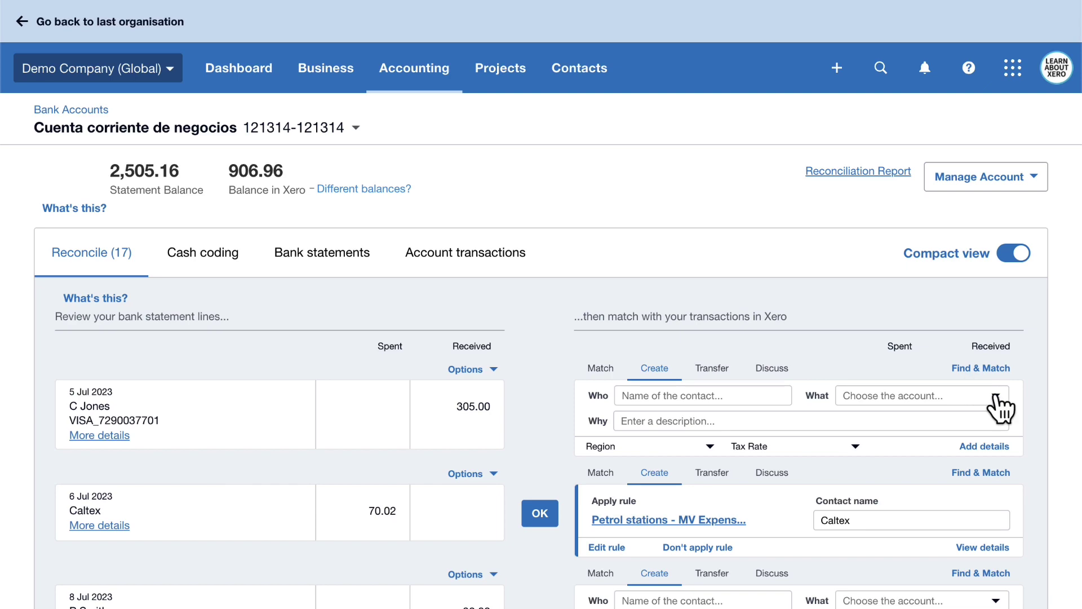
click(998, 402)
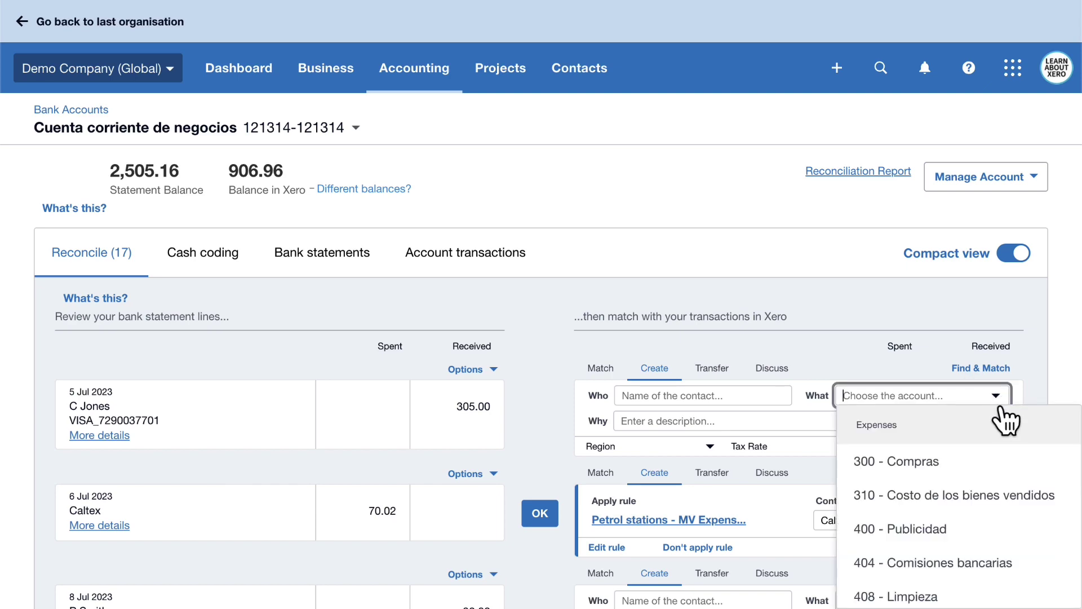
scroll(1020, 517, down, 3)
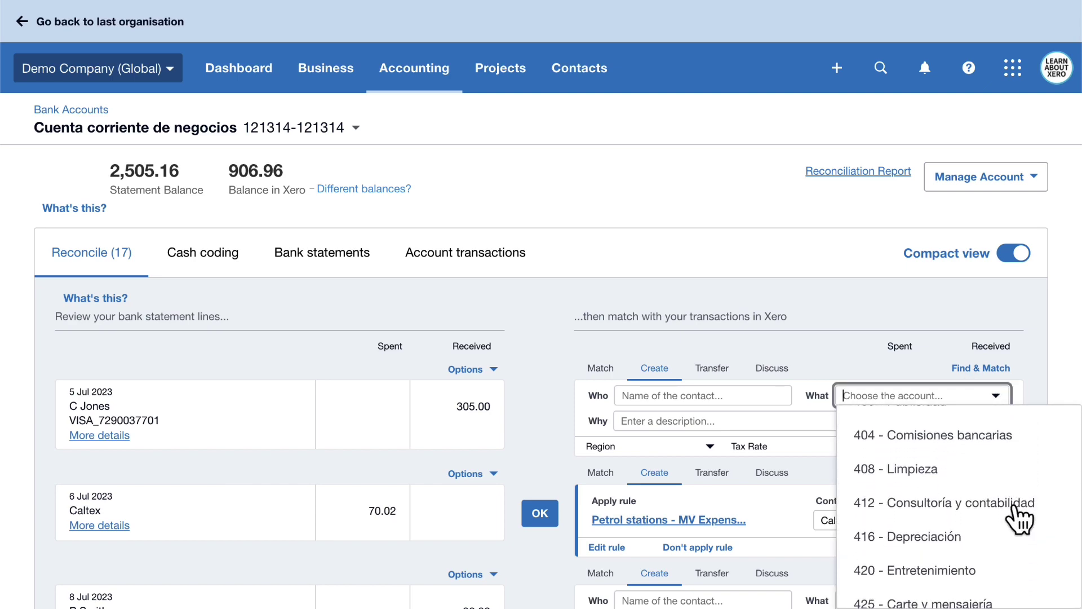
scroll(1021, 518, down, 3)
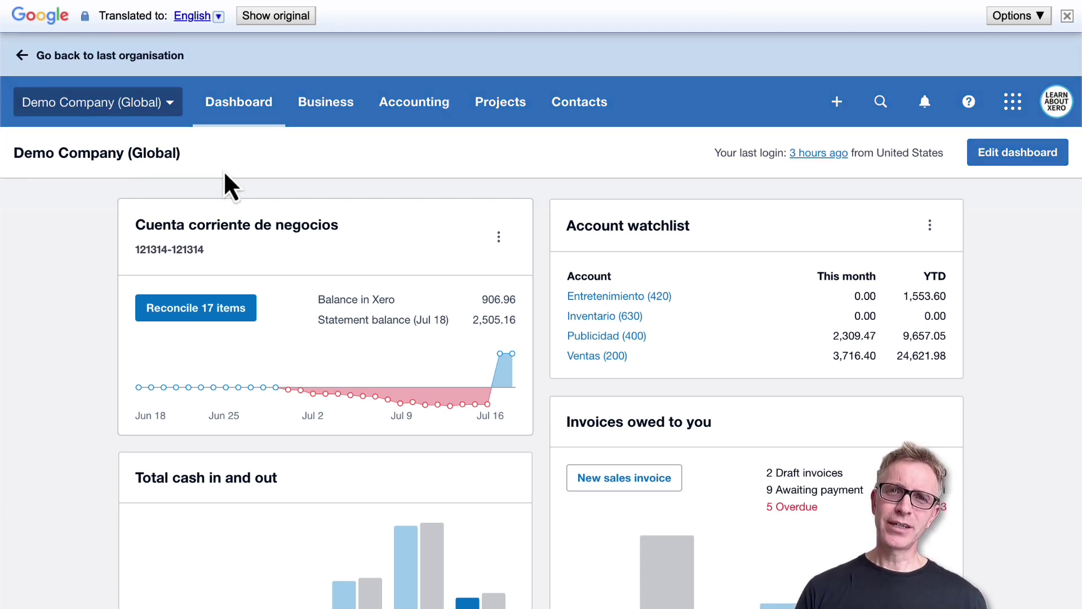
- Translate the dashboard page into Spanish with Google Translate and inspect the Business, Accounting, Projects, Contacts and create-new menus
click(219, 15)
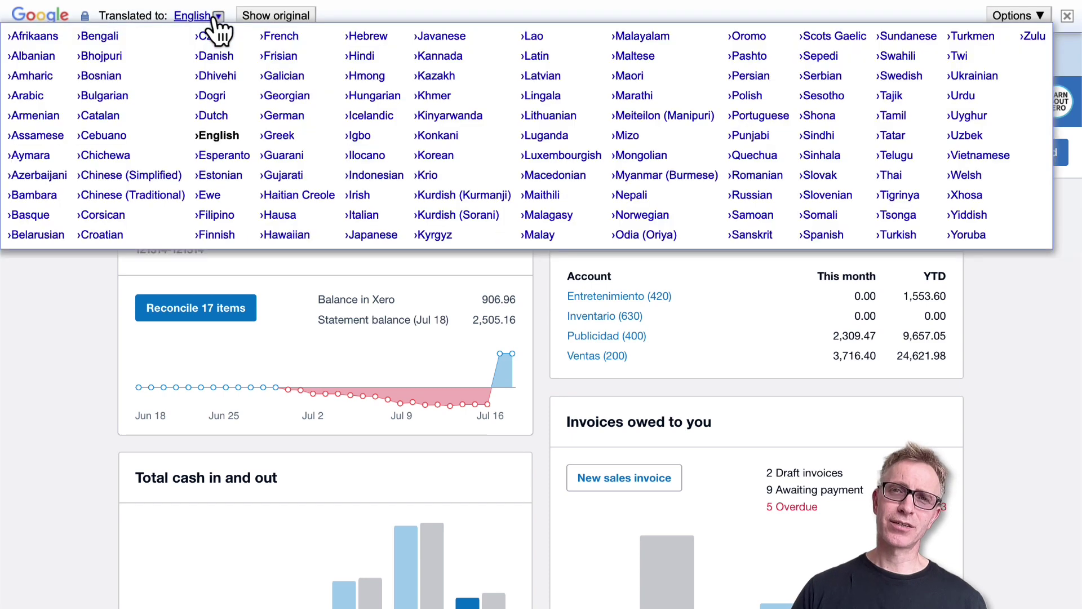
click(814, 234)
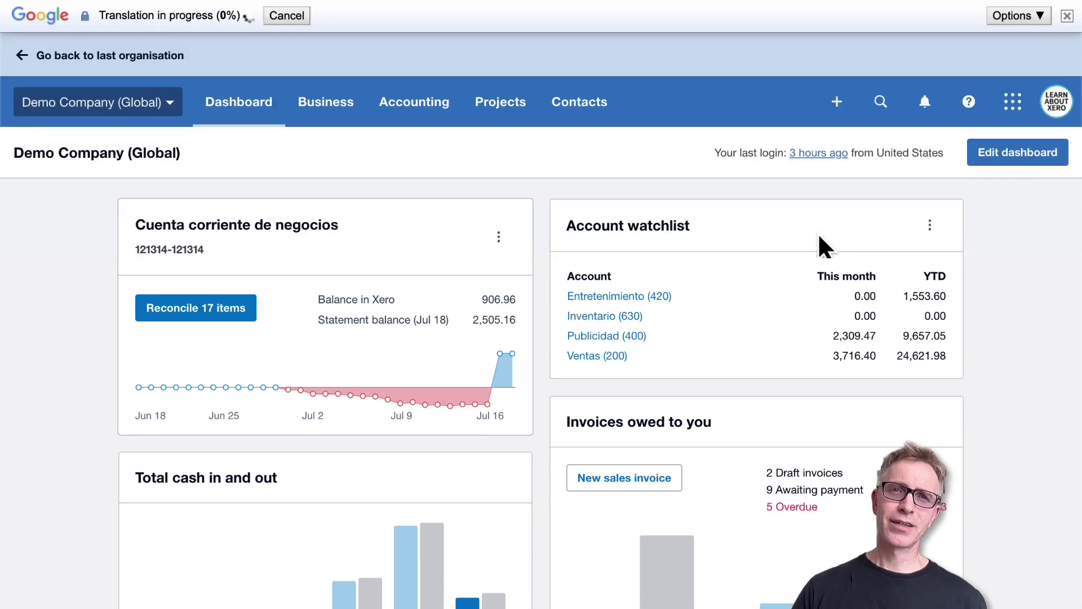
click(344, 106)
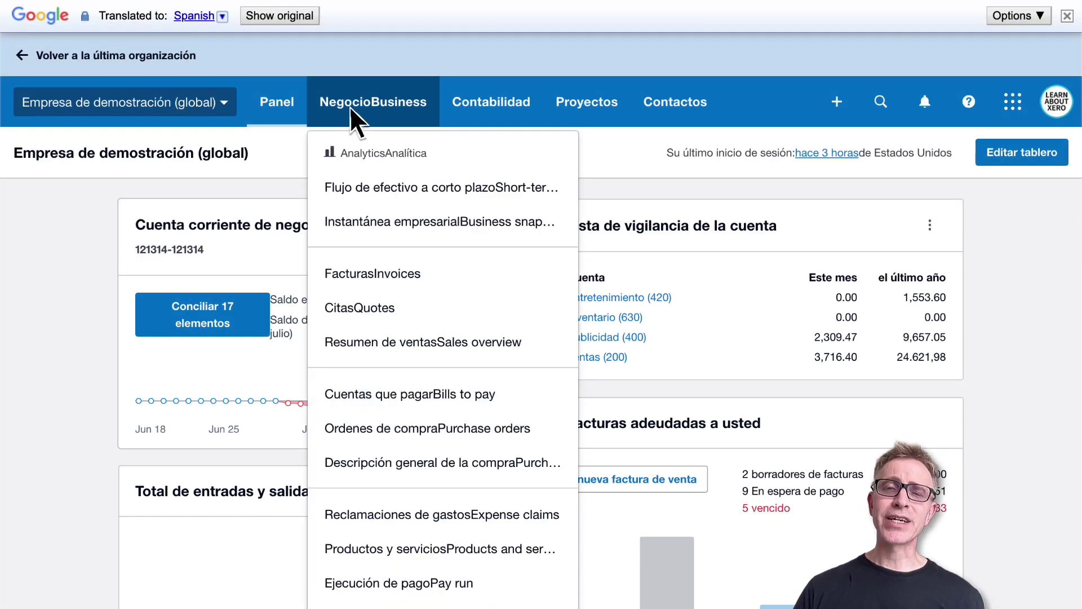
click(493, 107)
click(657, 100)
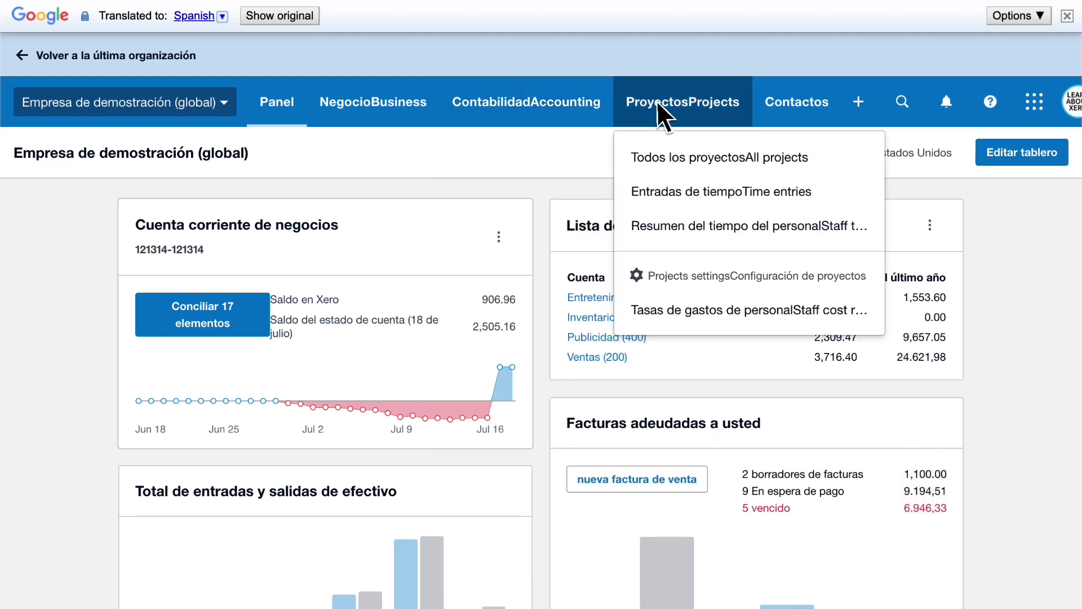
click(803, 103)
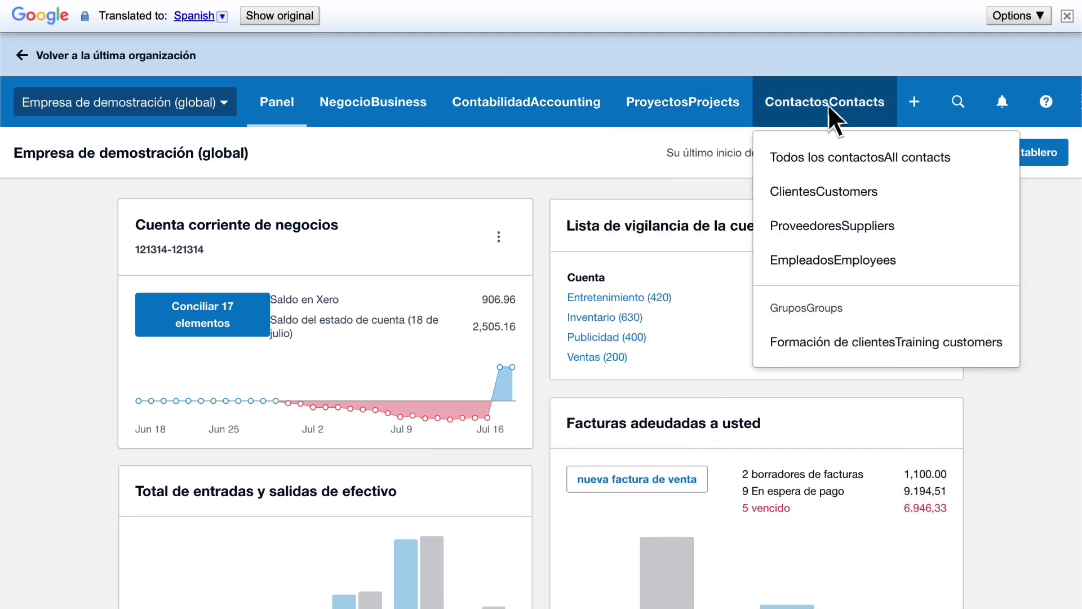
click(915, 103)
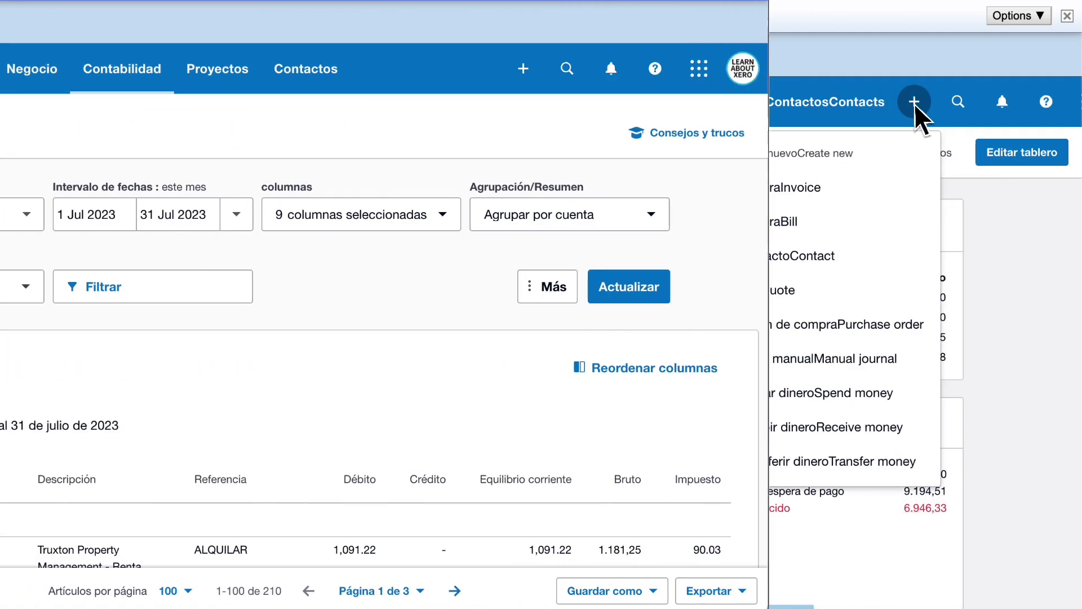
- Review the translated Account Transactions report for 1 to 31 July 2023, looking through its account groups
scroll(541, 281, down, 6)
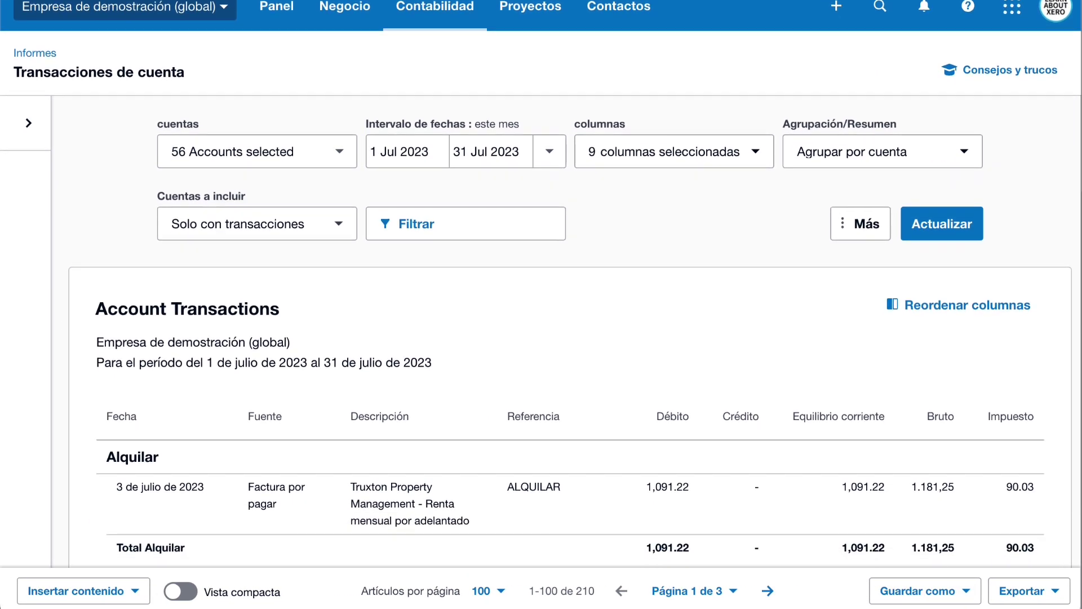
scroll(541, 282, down, 2)
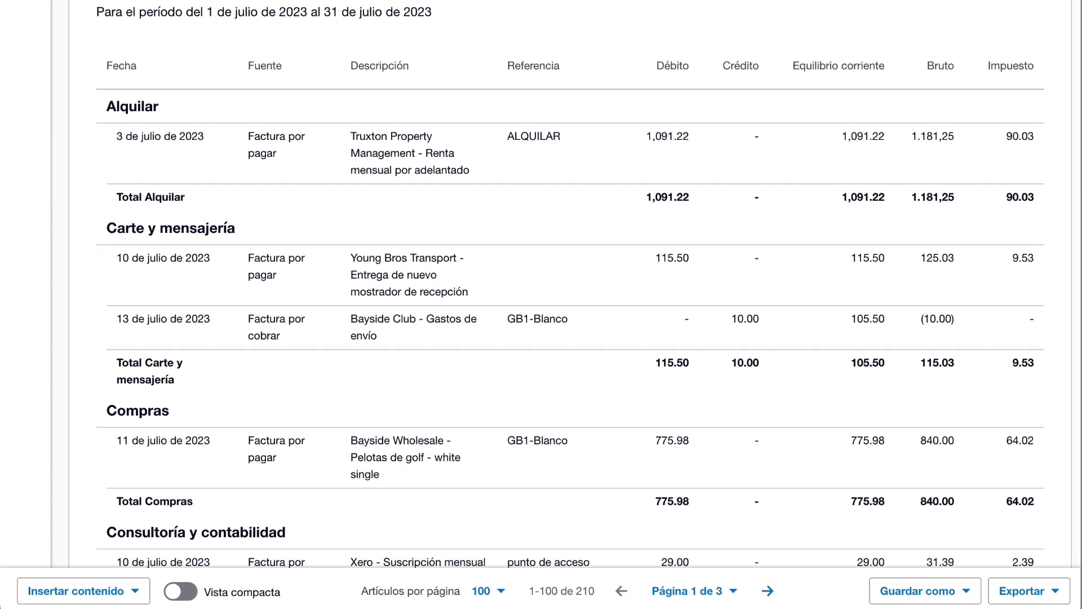